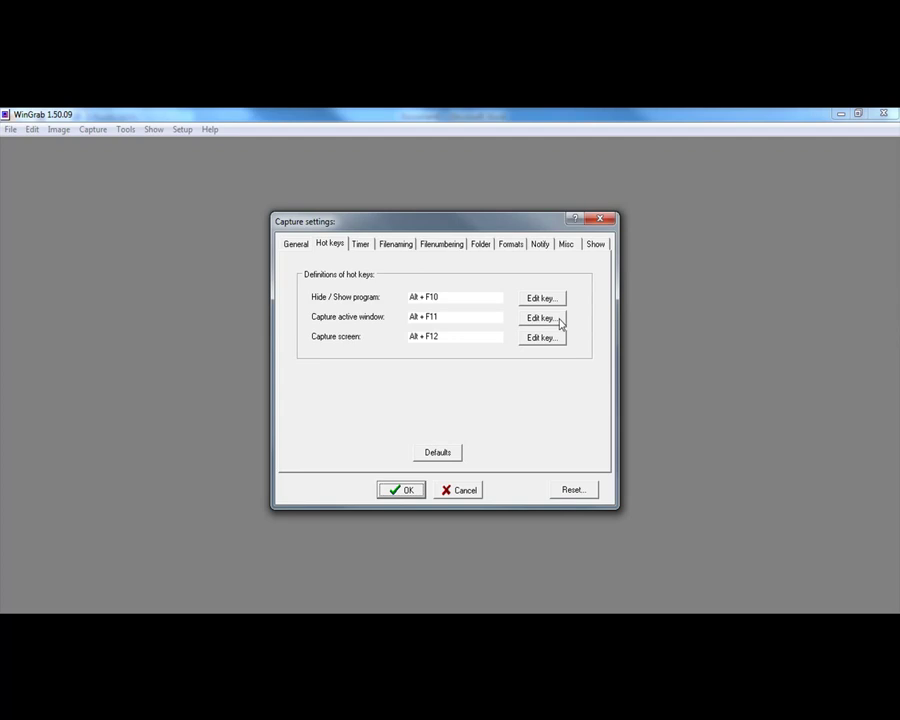
# - Change the hot key for capturing the active window to Ctrl + F11
pyautogui.click(561, 321)
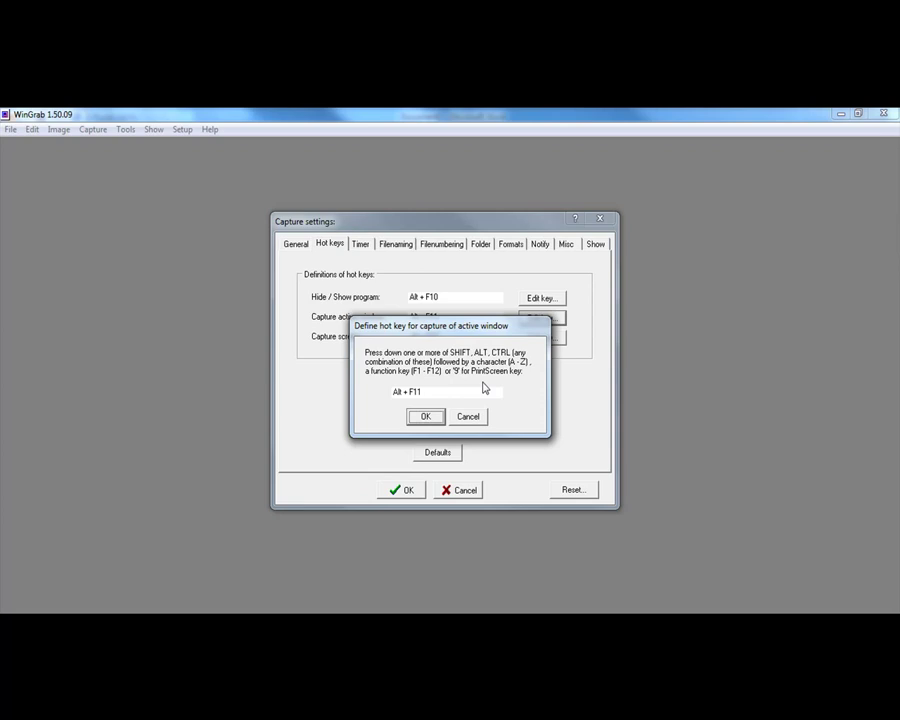
pyautogui.press('ctrl')
pyautogui.hotkey('ctrl', 'F11')
pyautogui.click(426, 418)
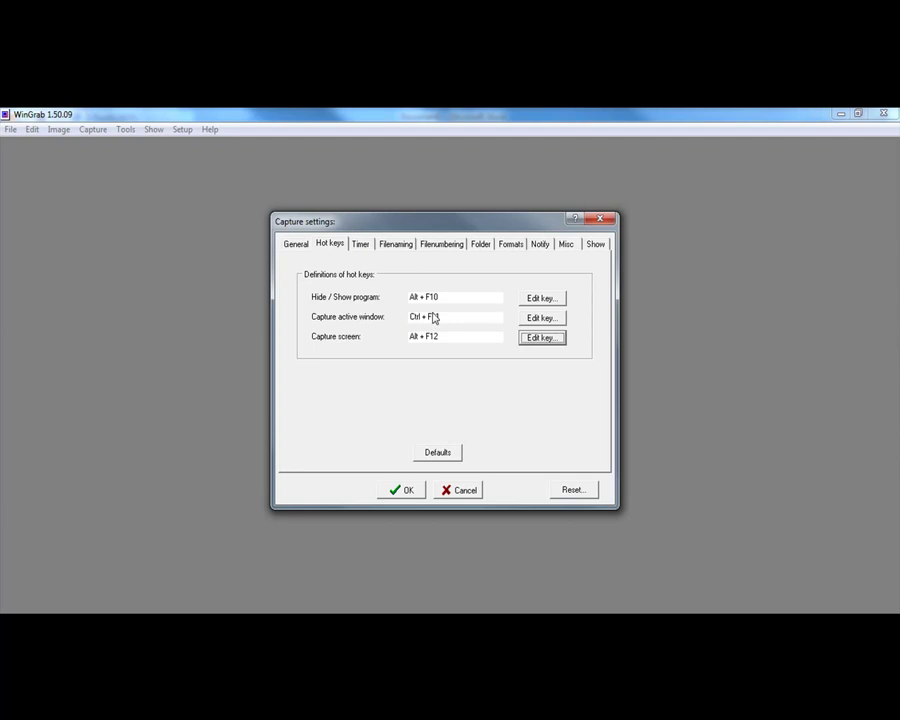
# - Set the hot key for capturing the active window to Alt + F11 and accept the capture settings
pyautogui.click(537, 318)
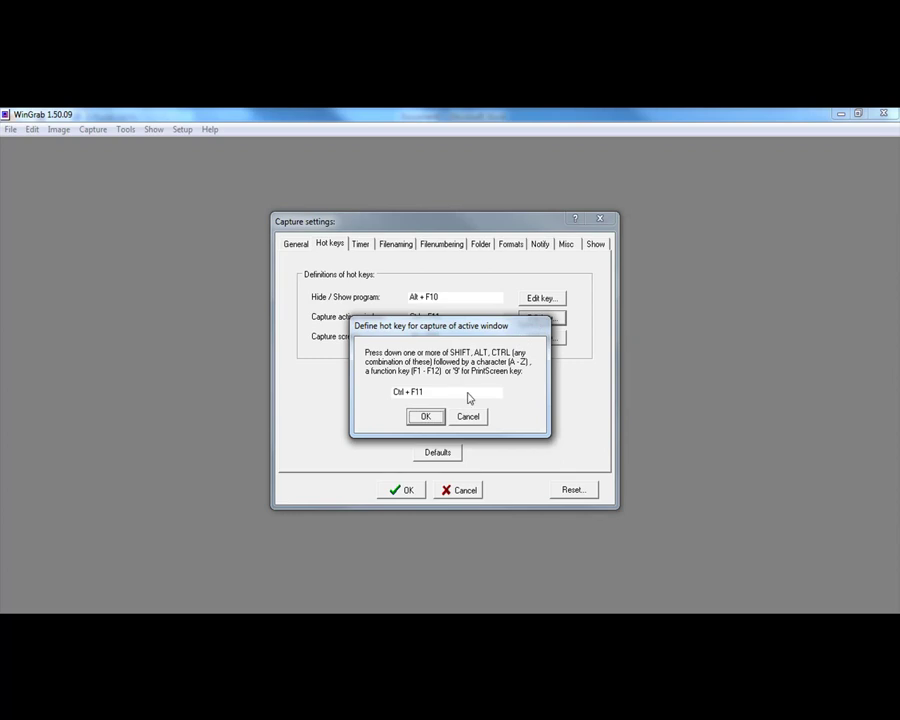
pyautogui.press('ctrl')
pyautogui.press('alt')
pyautogui.hotkey('alt', 'F11')
pyautogui.click(425, 416)
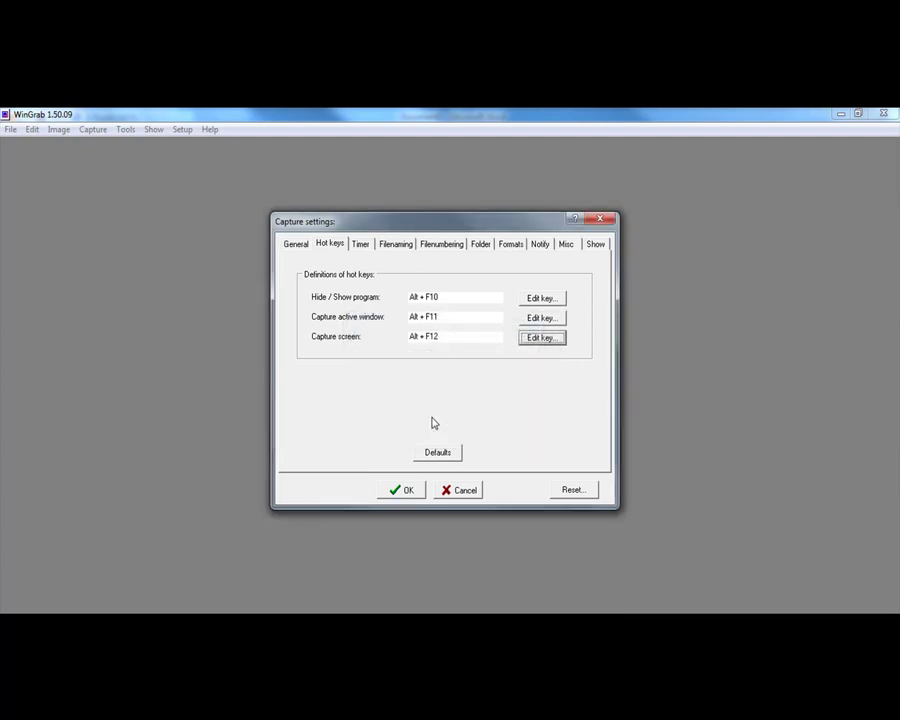
pyautogui.click(399, 491)
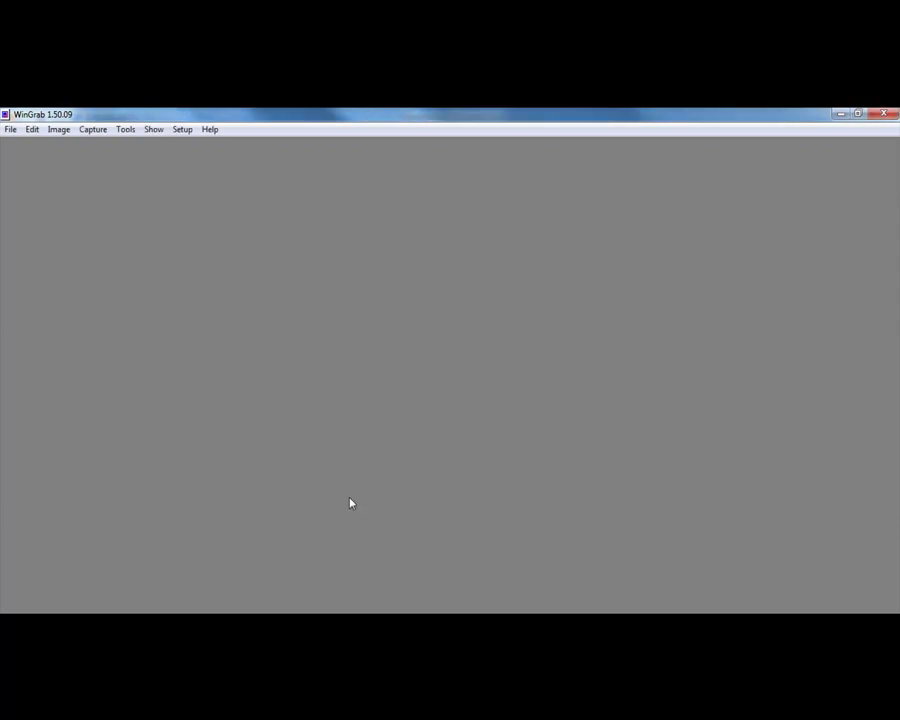
# - Review the general, timer, file naming and file numbering options in the capture settings
pyautogui.click(95, 130)
pyautogui.click(108, 170)
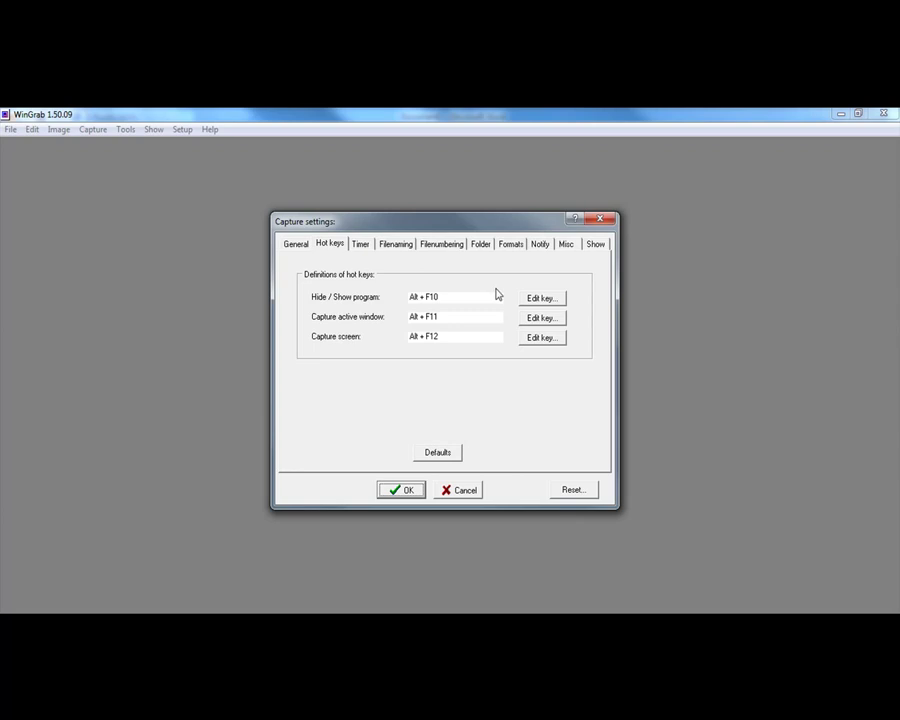
pyautogui.click(294, 246)
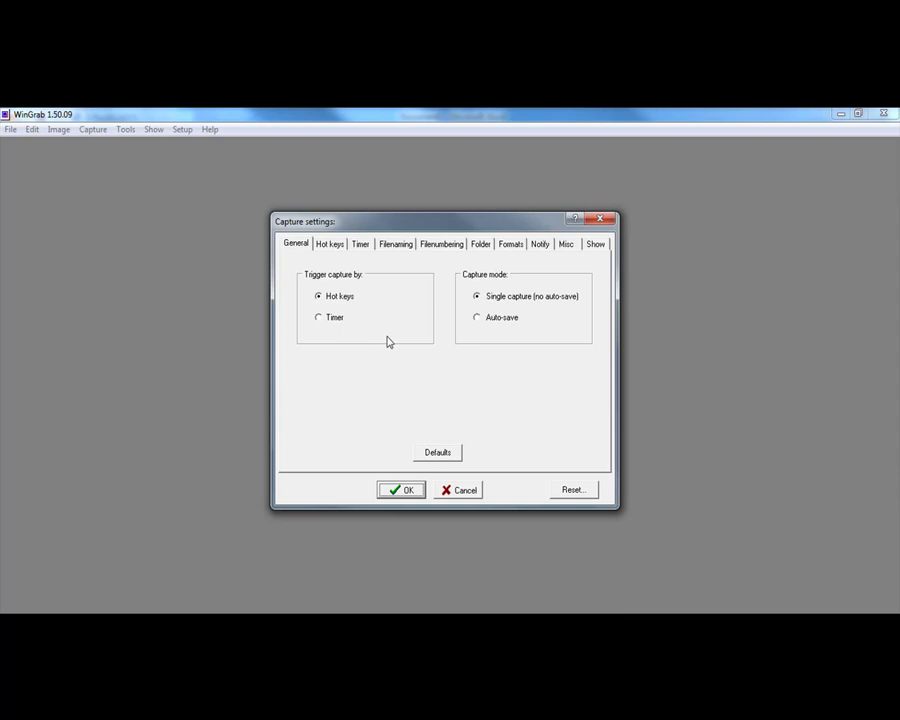
pyautogui.click(370, 247)
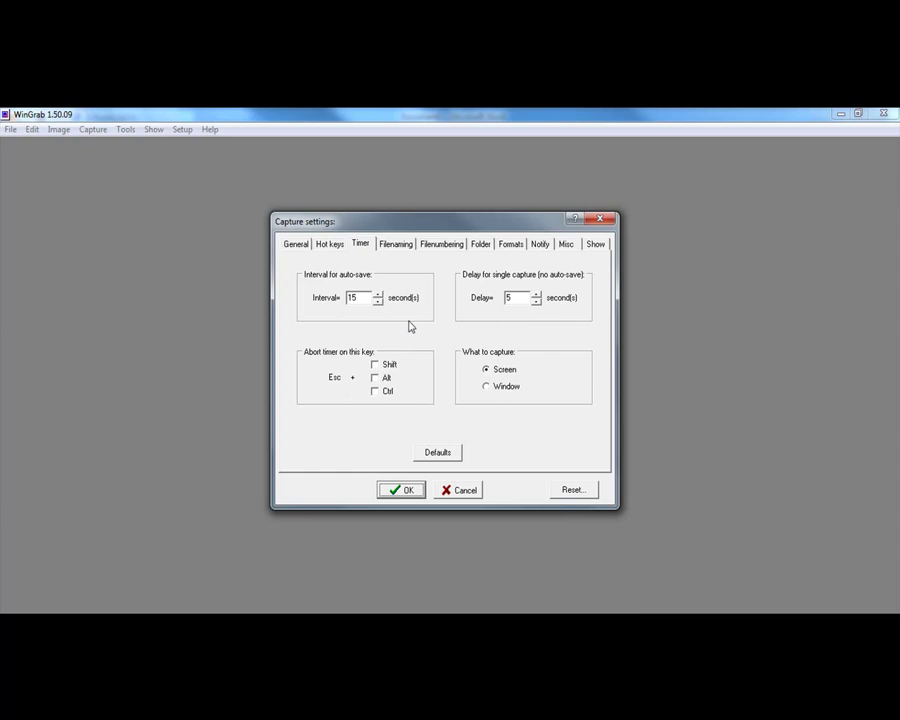
pyautogui.click(398, 245)
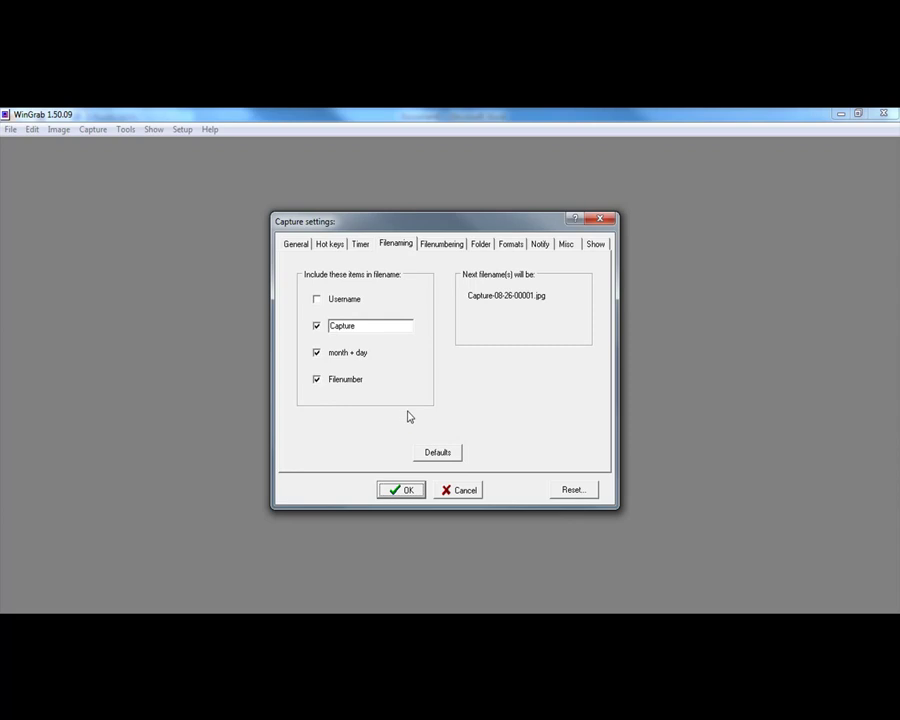
pyautogui.click(454, 243)
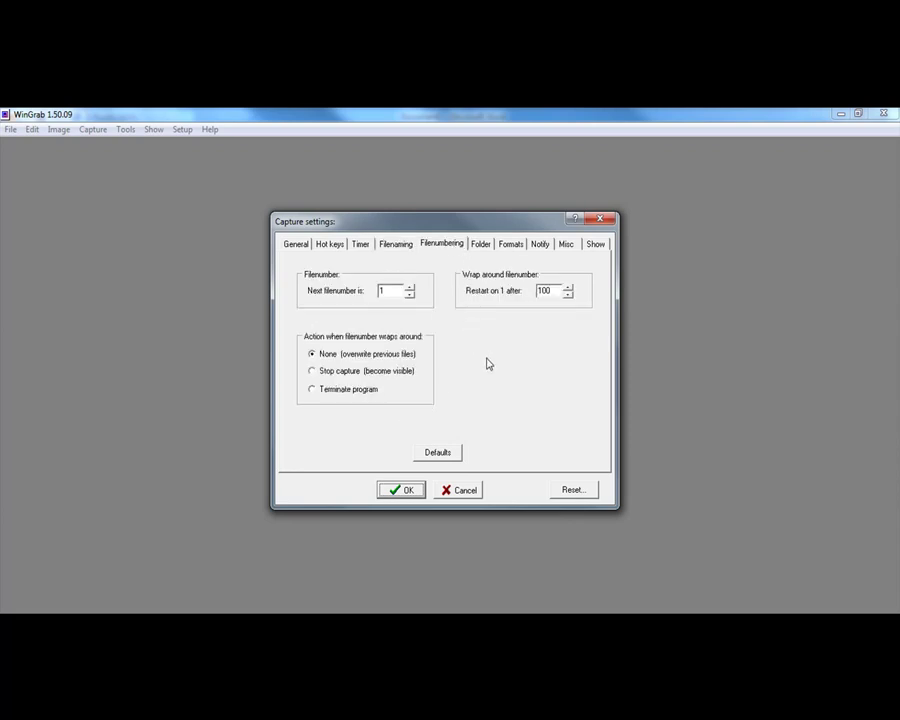
# - Raise the JPG quality by one increment in the capture format settings and accept the changes
pyautogui.click(511, 246)
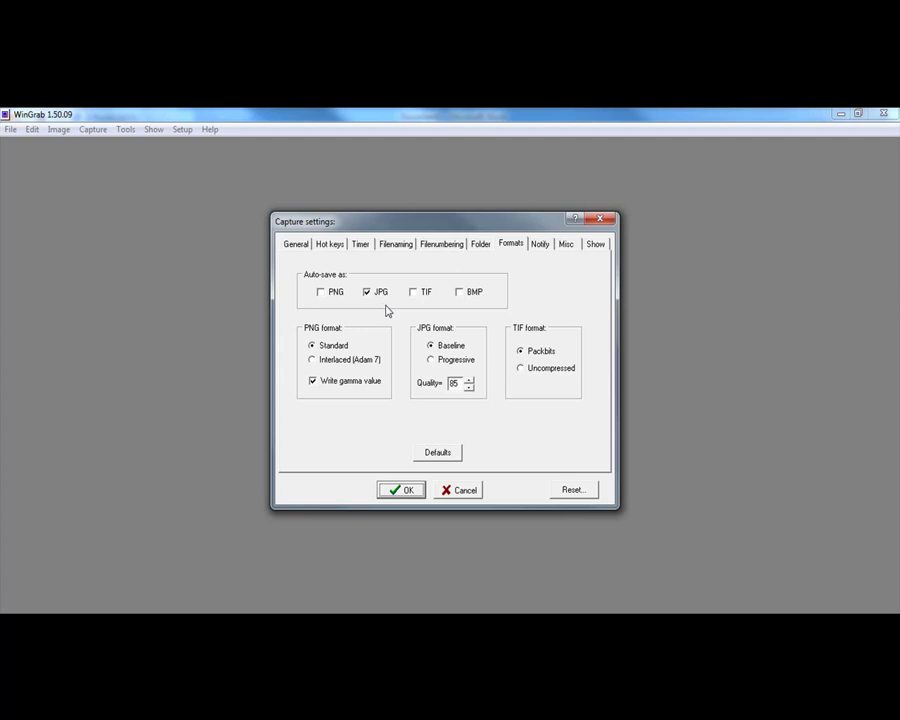
pyautogui.click(469, 380)
pyautogui.click(408, 490)
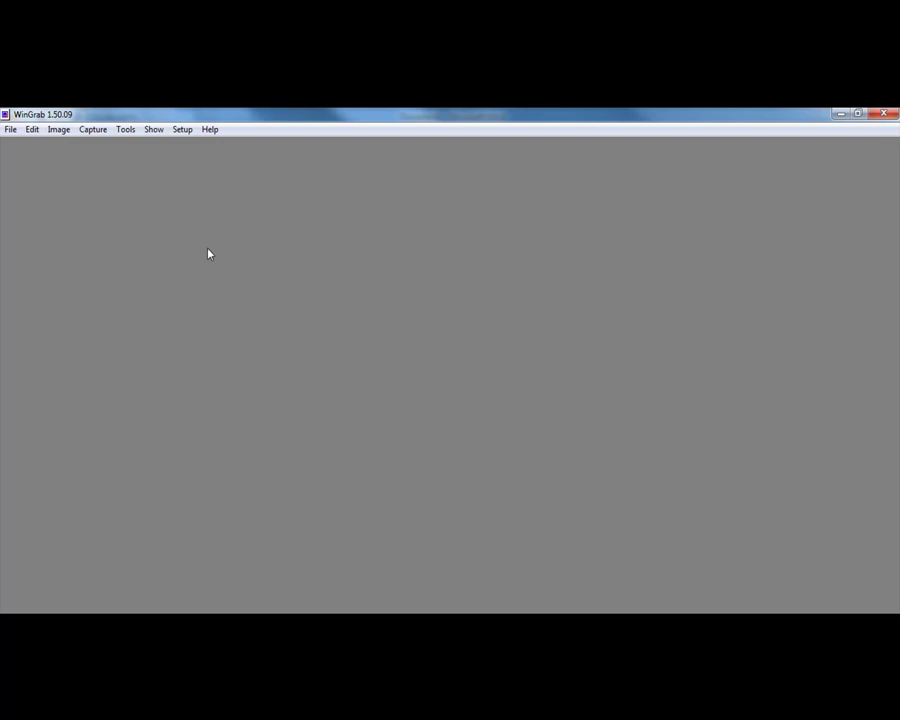
# - Start capture mode and capture the active thinkorswim window with the hot key
pyautogui.click(100, 133)
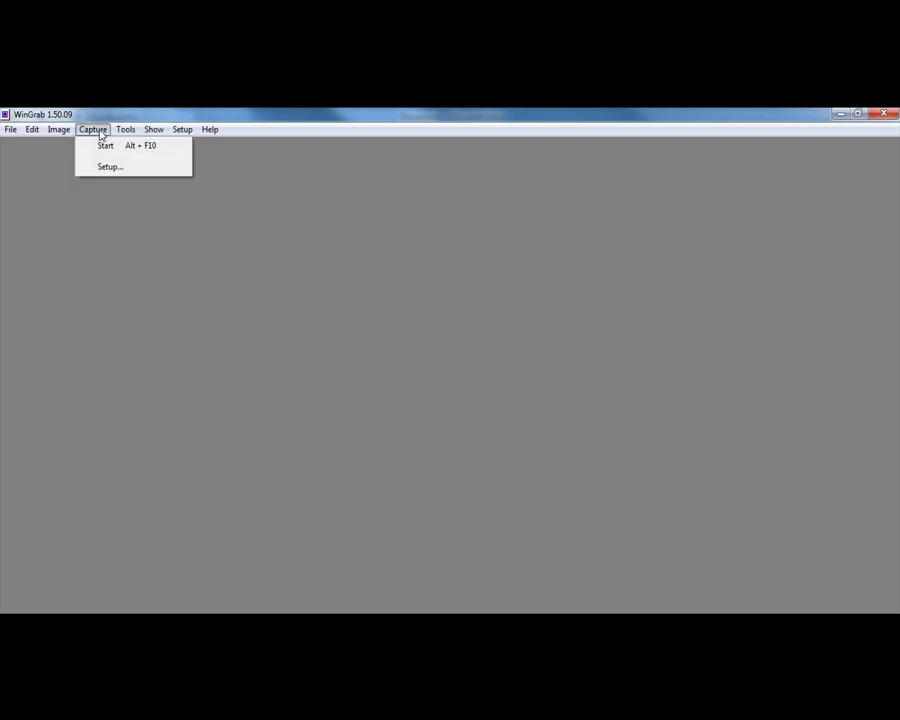
pyautogui.click(176, 146)
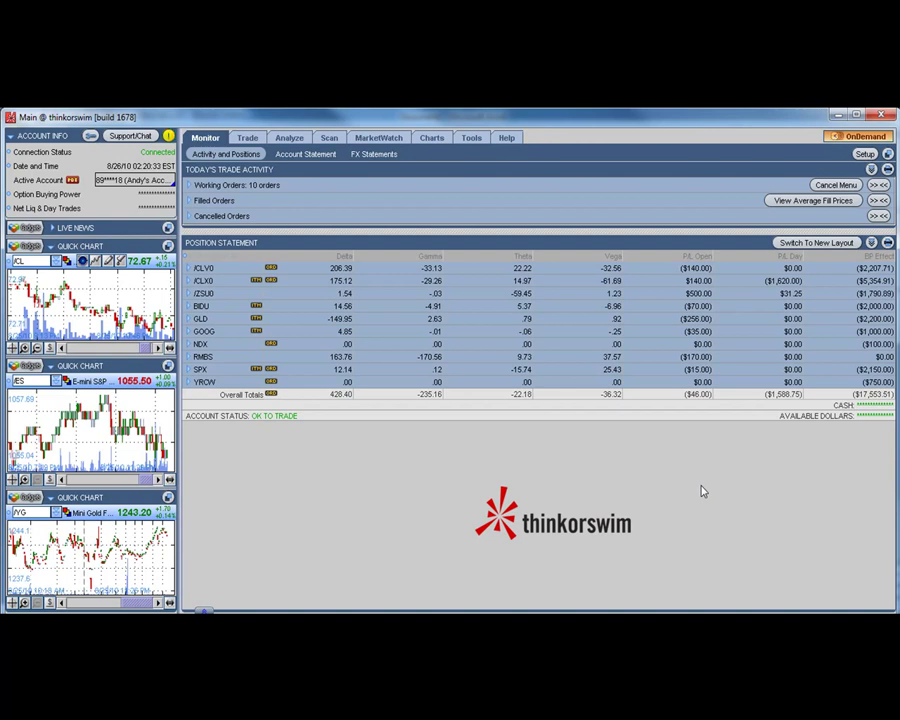
pyautogui.press('ctrl')
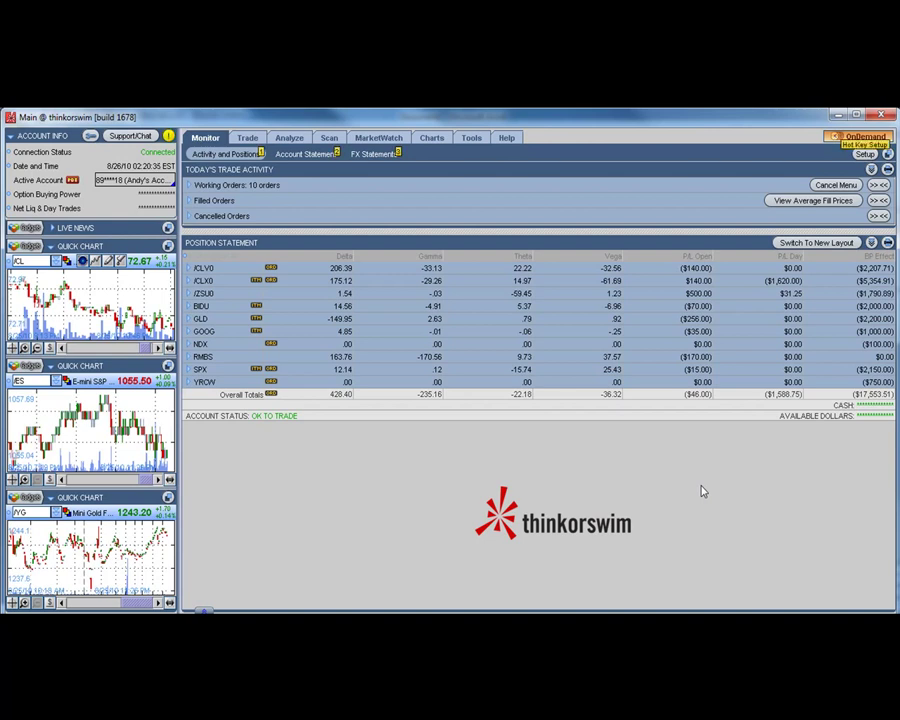
pyautogui.press('Print')
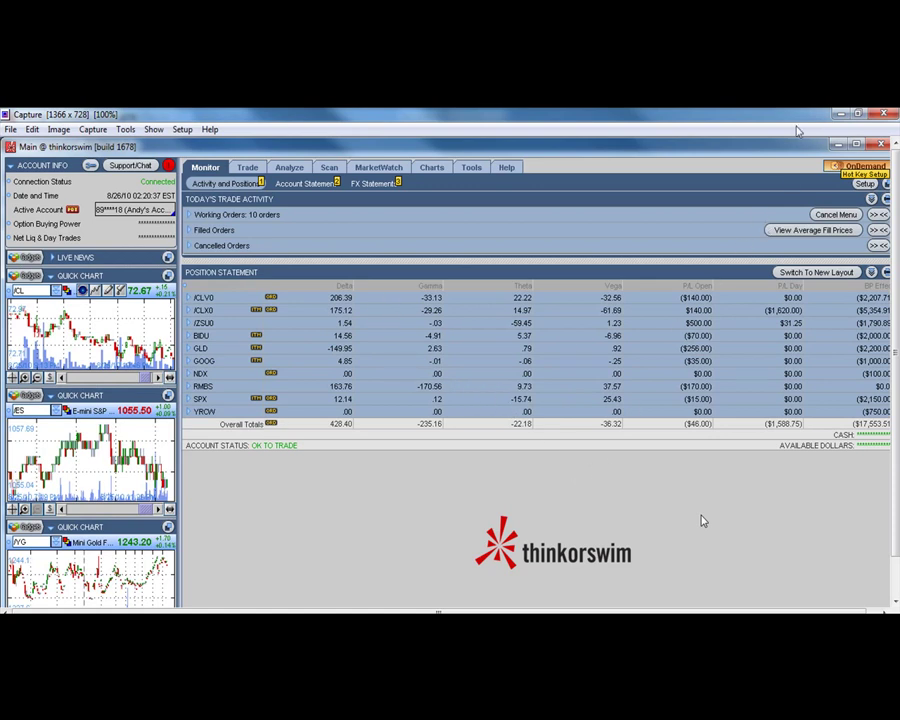
# - Restore and re-maximize the capture window, and zoom the captured image out and back in
pyautogui.moveTo(797, 121); pyautogui.dragTo(562, 204)
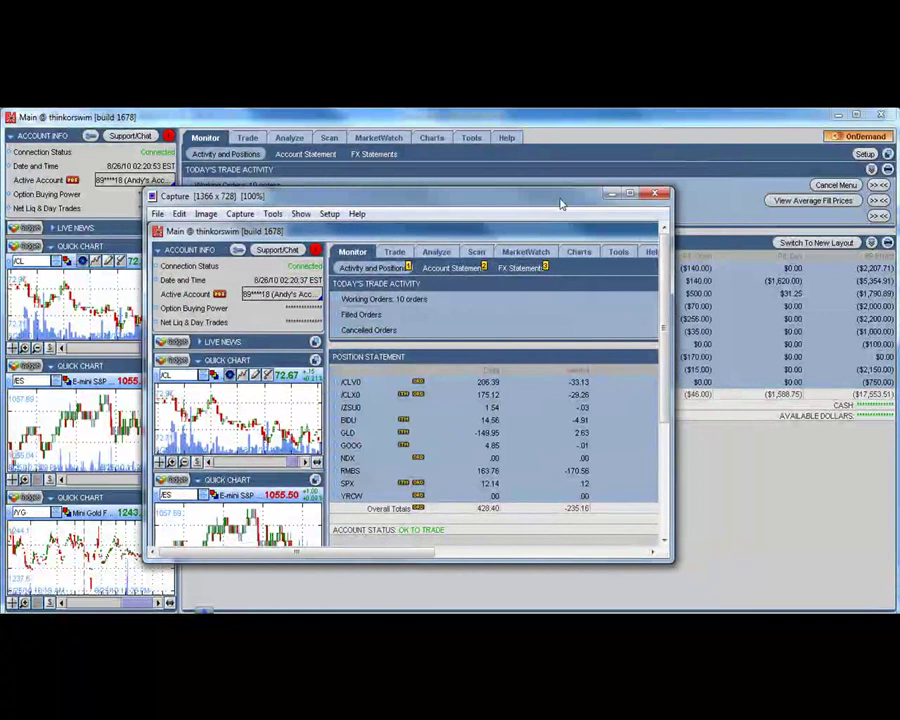
pyautogui.click(630, 193)
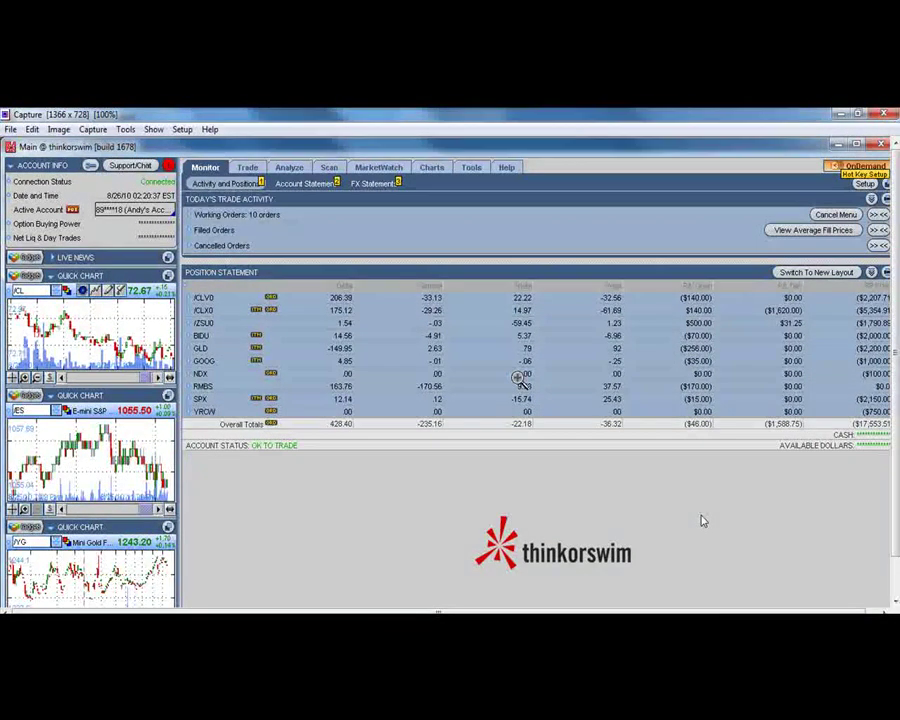
pyautogui.rightClick(519, 378)
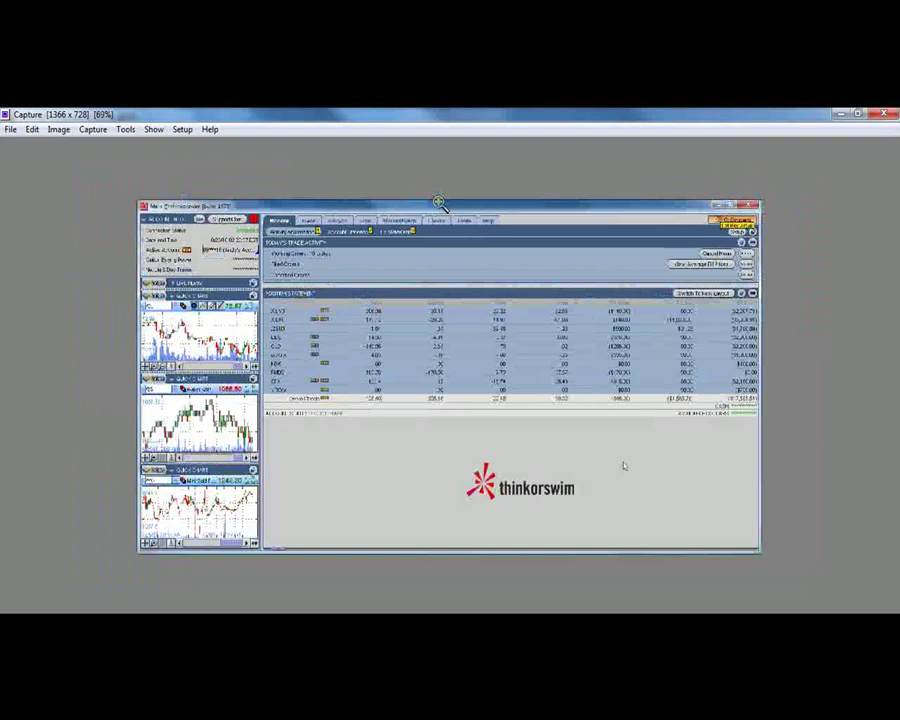
pyautogui.click(438, 202)
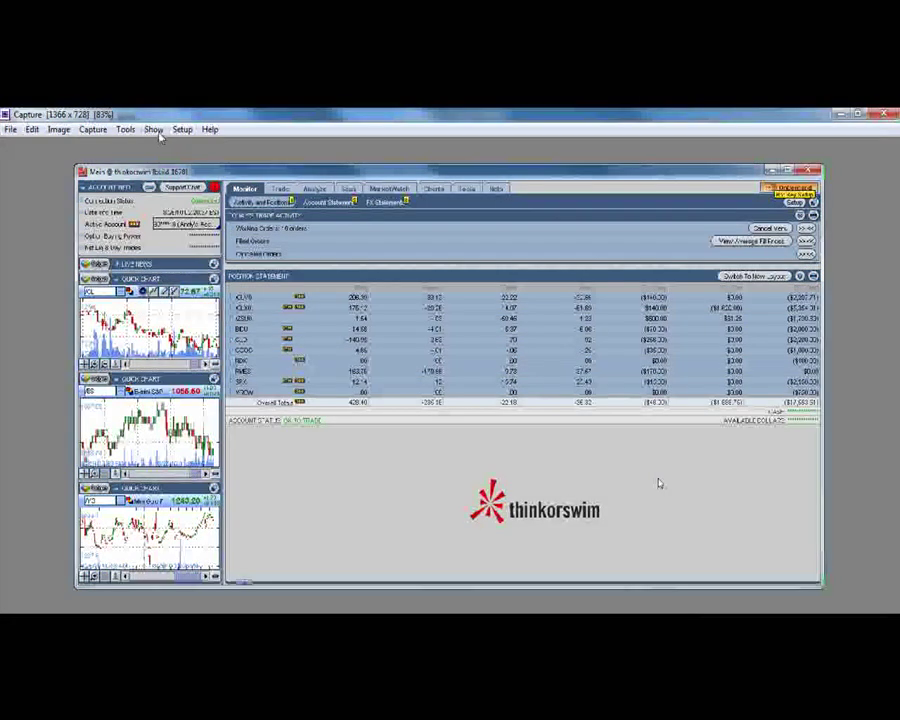
# - Show the floating Tools palette, move it toward the middle of the image and fit the capture to the window
pyautogui.click(155, 130)
pyautogui.click(169, 148)
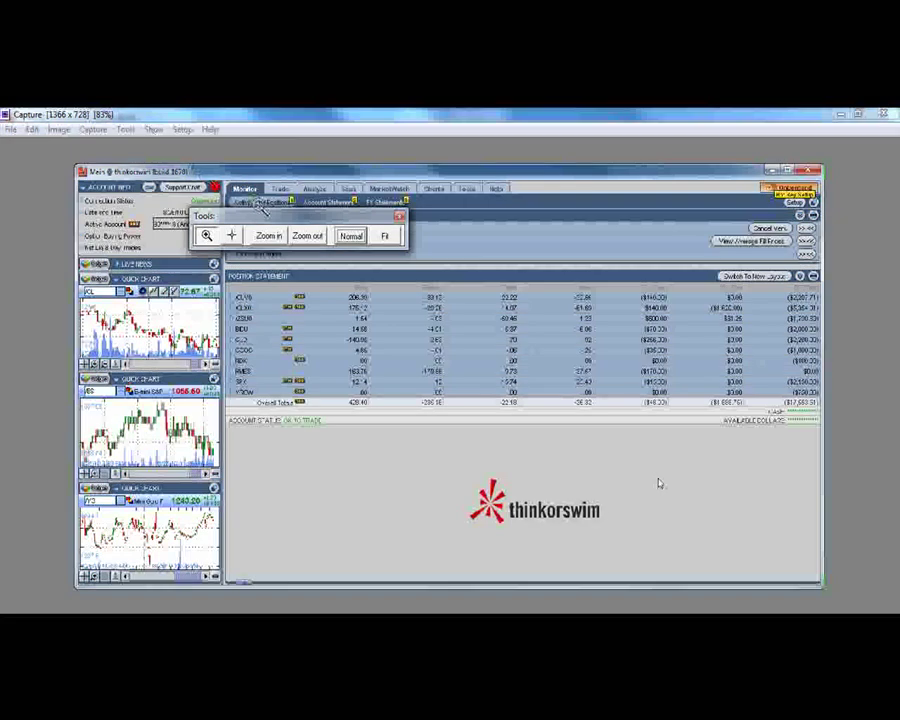
pyautogui.moveTo(250, 216); pyautogui.dragTo(392, 218)
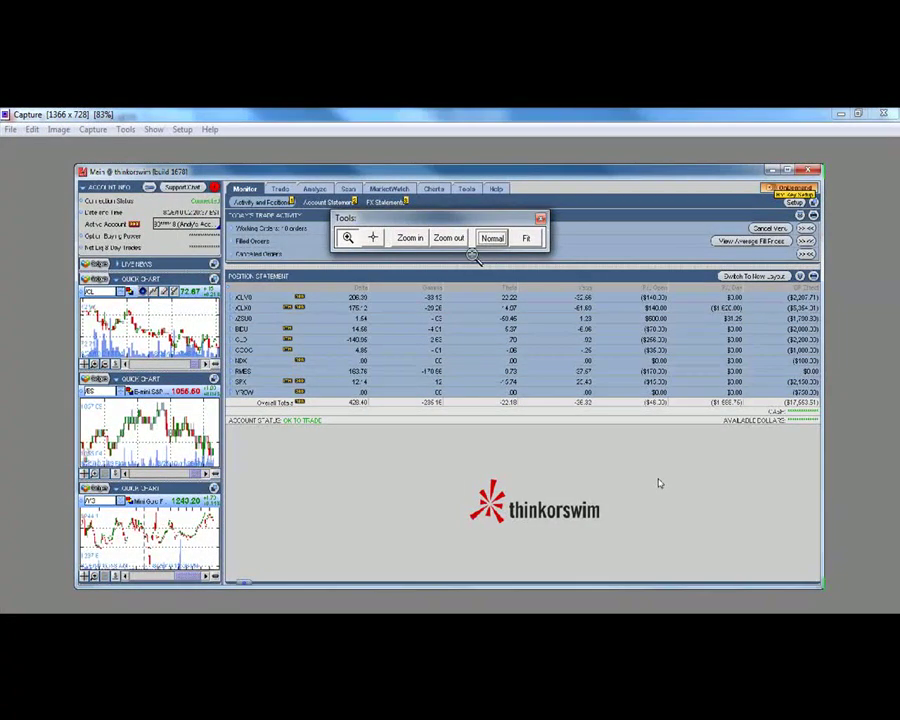
pyautogui.click(526, 238)
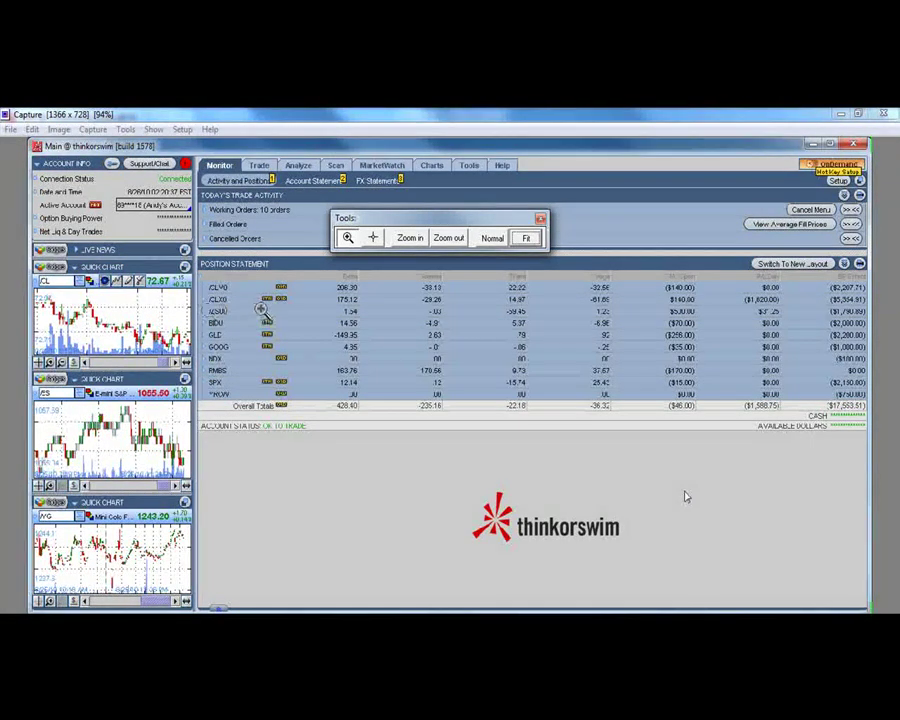
# - Select the Monitor area without the sidebar, about 1093 x 603 pixels, and crop the capture to it
pyautogui.click(125, 129)
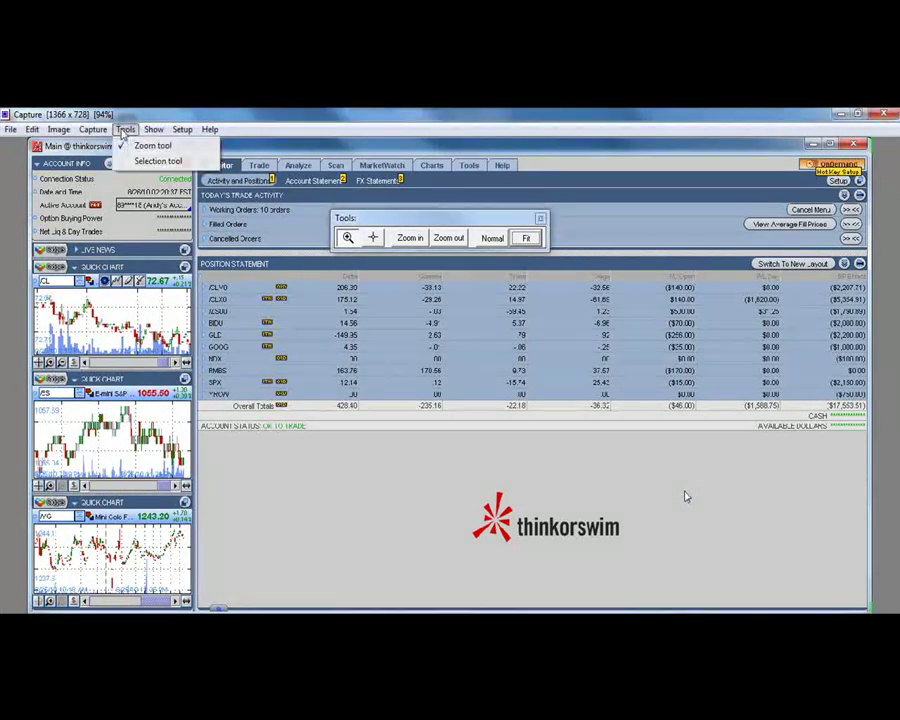
pyautogui.click(150, 161)
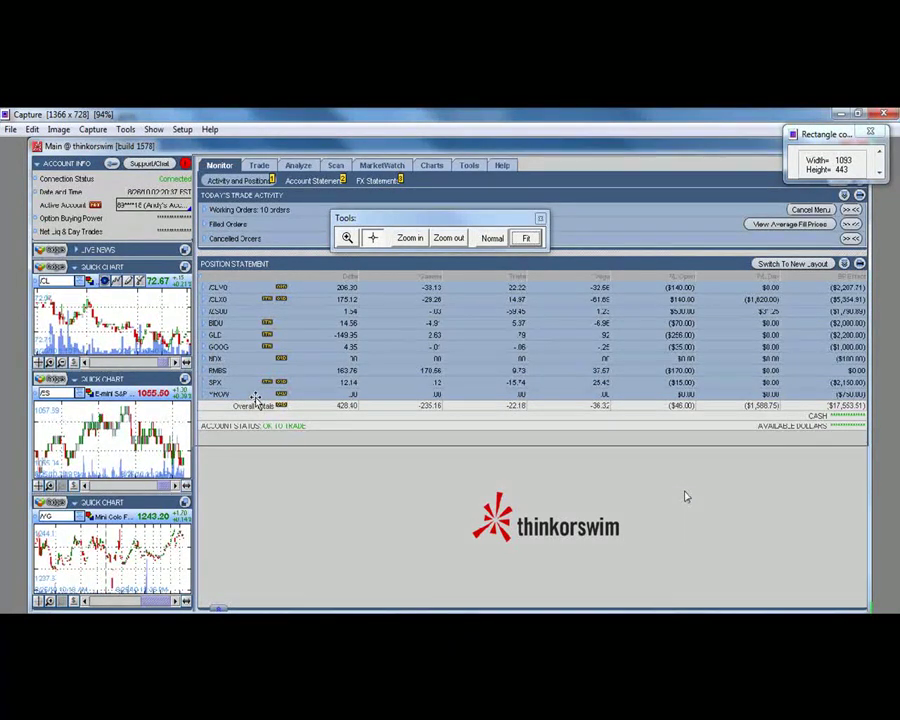
pyautogui.moveTo(410, 452); pyautogui.dragTo(422, 553)
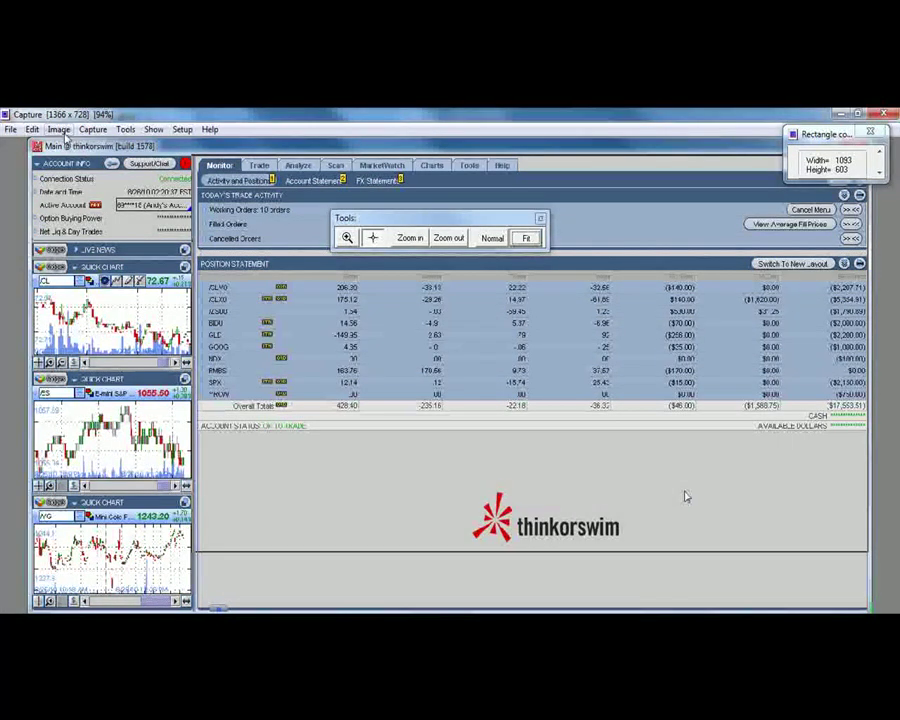
pyautogui.click(60, 130)
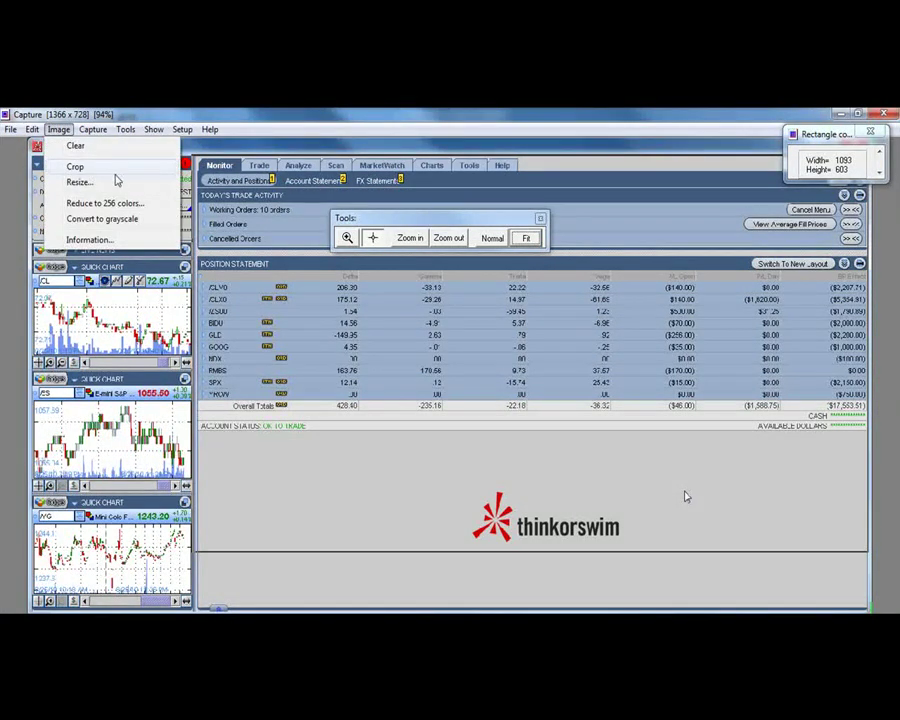
pyautogui.click(100, 167)
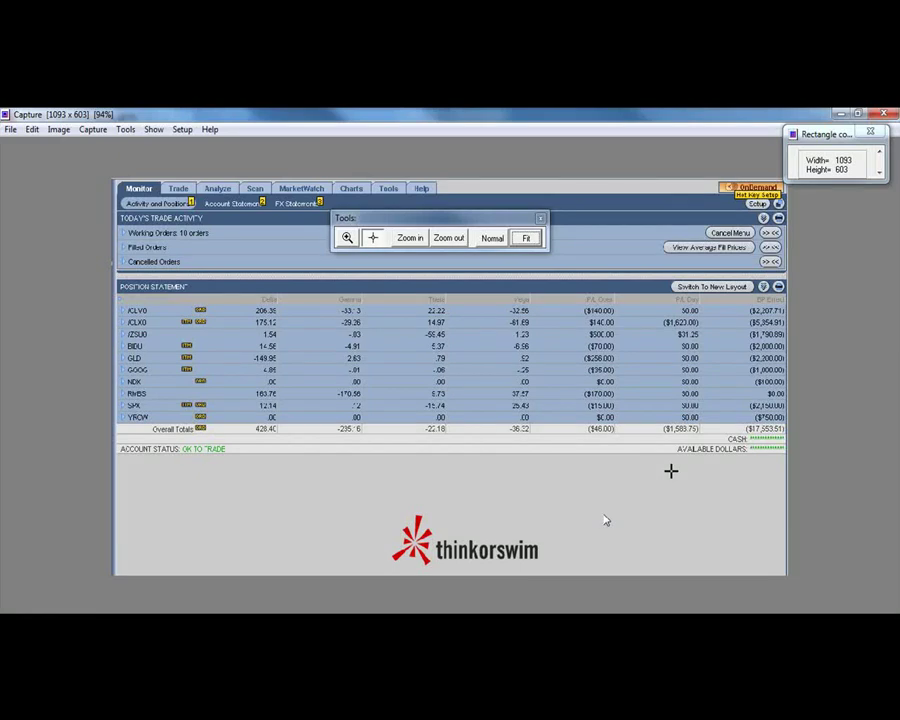
pyautogui.click(12, 130)
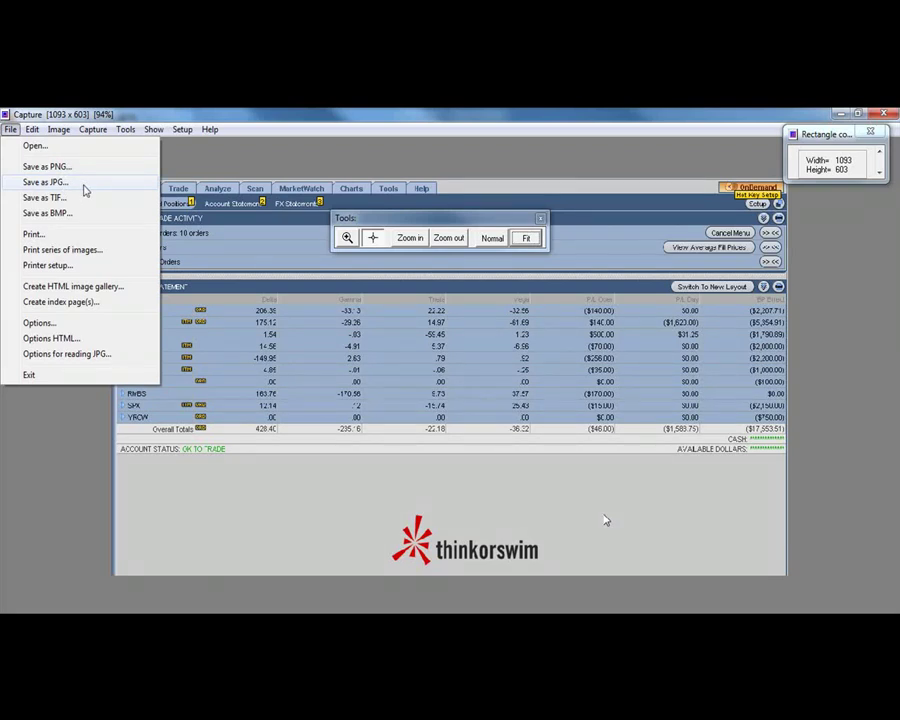
pyautogui.click(85, 190)
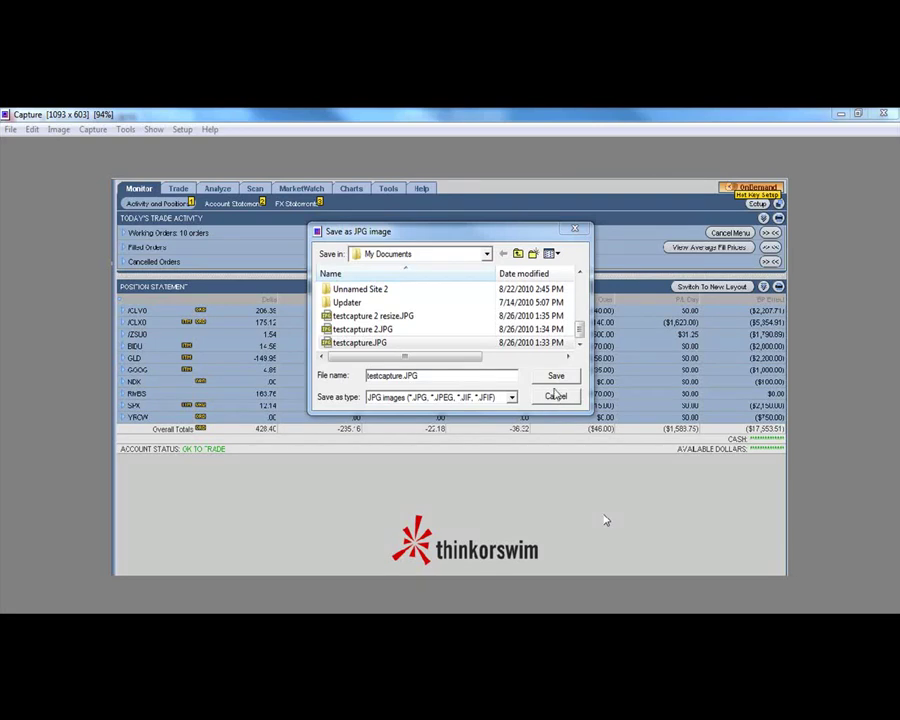
pyautogui.click(574, 229)
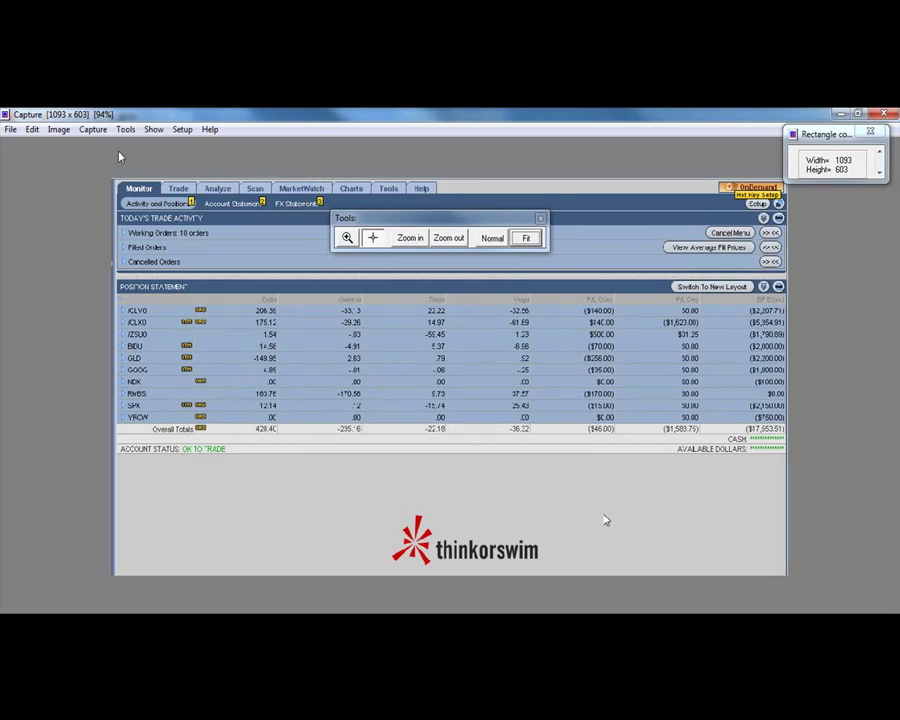
# - Take a new capture of the whole thinkorswim window and fit the image to the capture window
pyautogui.click(96, 132)
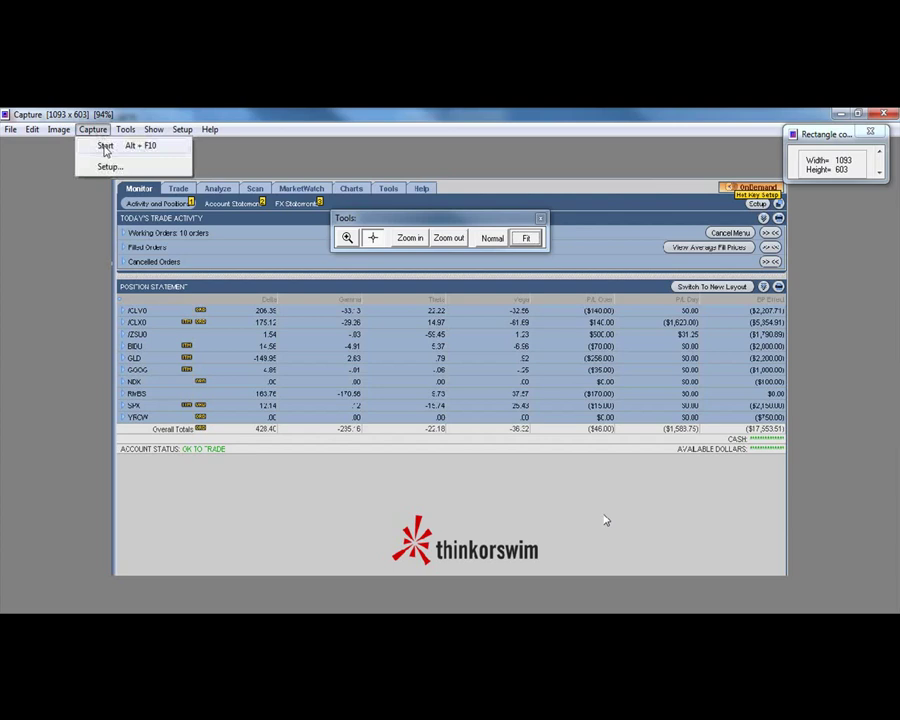
pyautogui.click(172, 155)
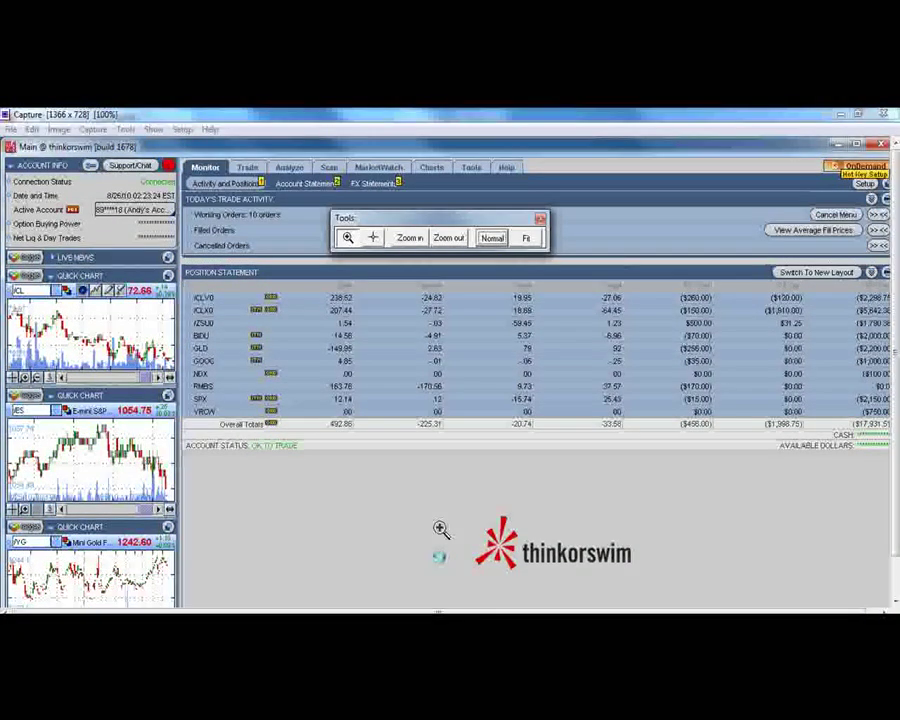
pyautogui.click(533, 239)
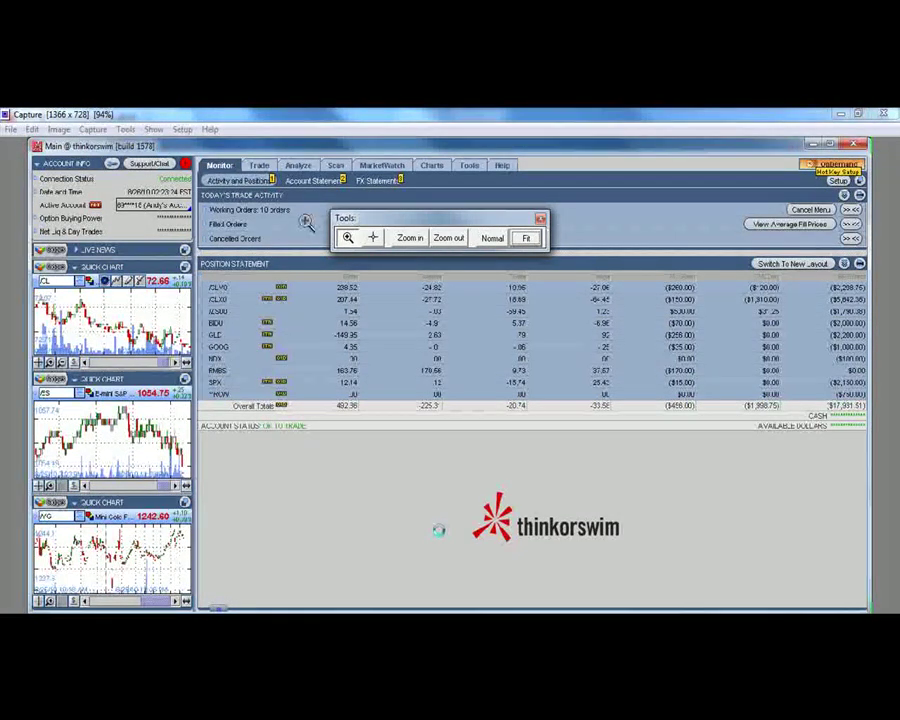
# - Activate the Selection tool, shorten the selection to just below the Account Status line, about 1093 x 442 pixels, and crop the capture to it
pyautogui.click(125, 130)
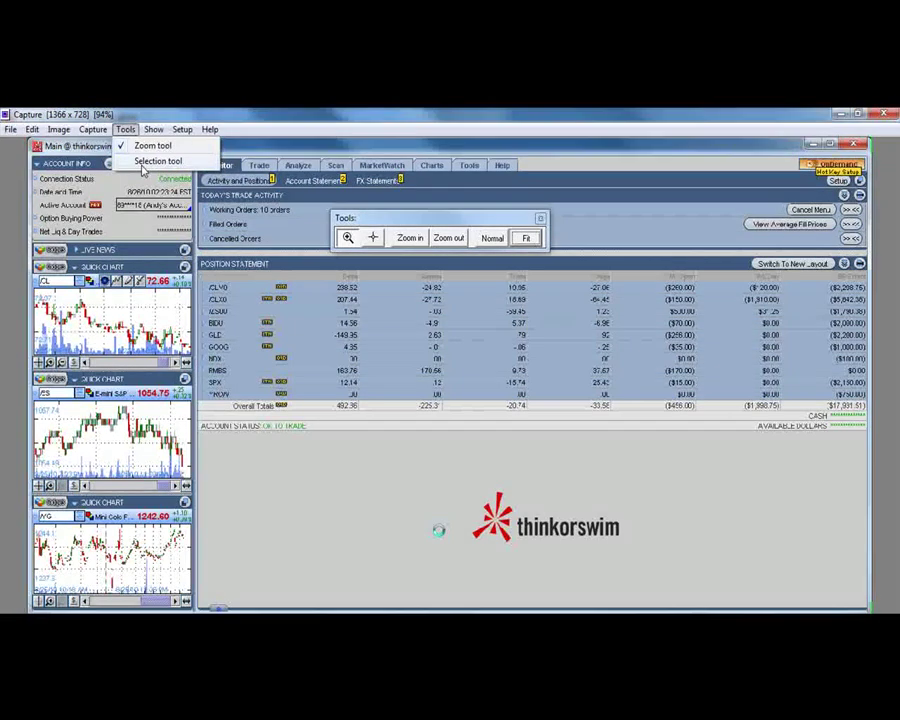
pyautogui.click(146, 162)
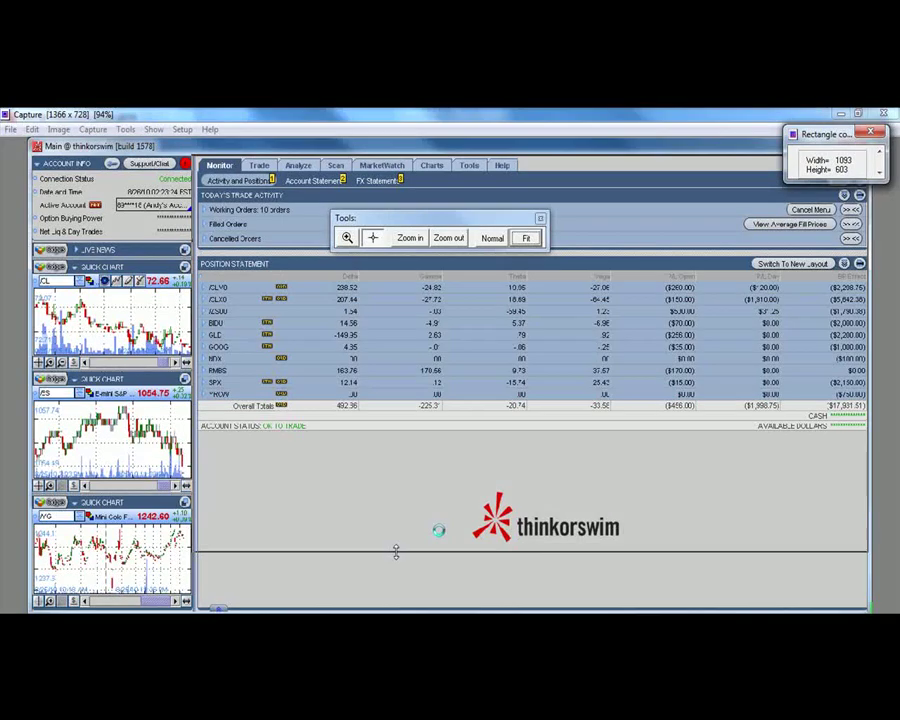
pyautogui.moveTo(400, 528); pyautogui.dragTo(401, 428)
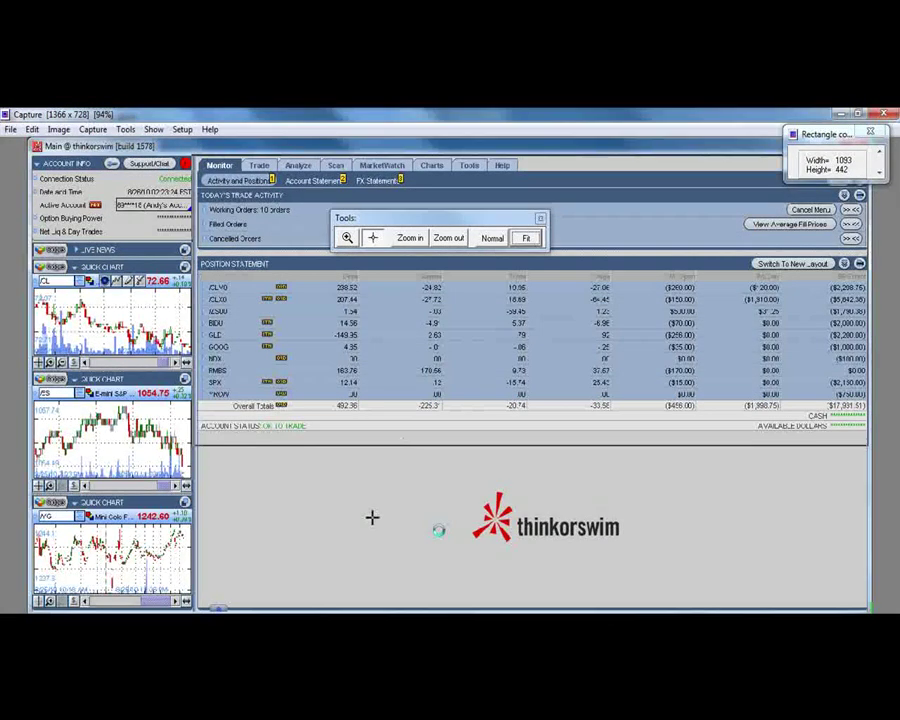
pyautogui.click(60, 130)
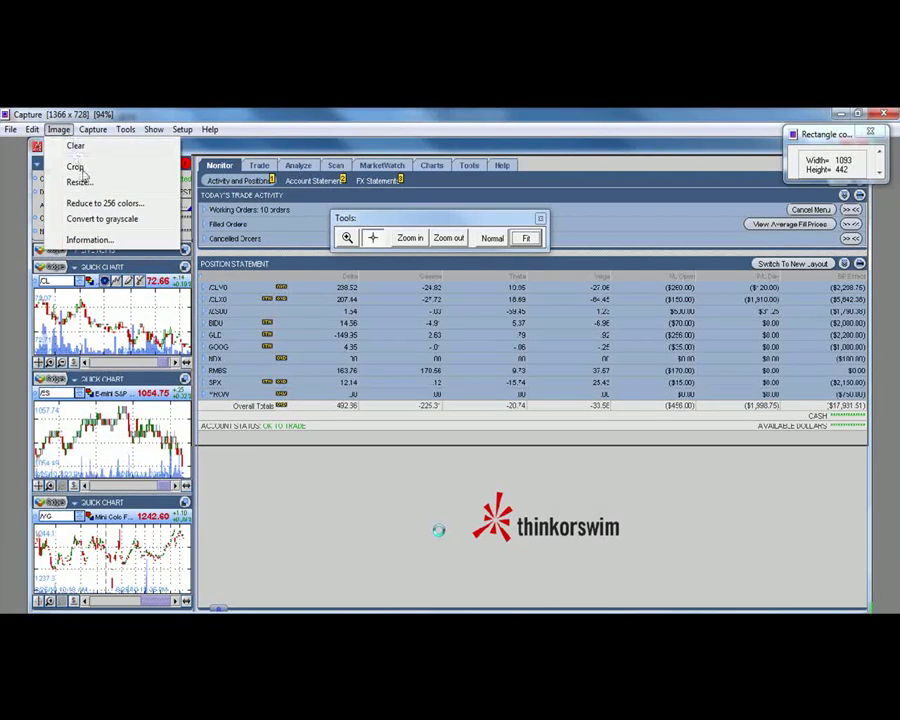
pyautogui.click(78, 166)
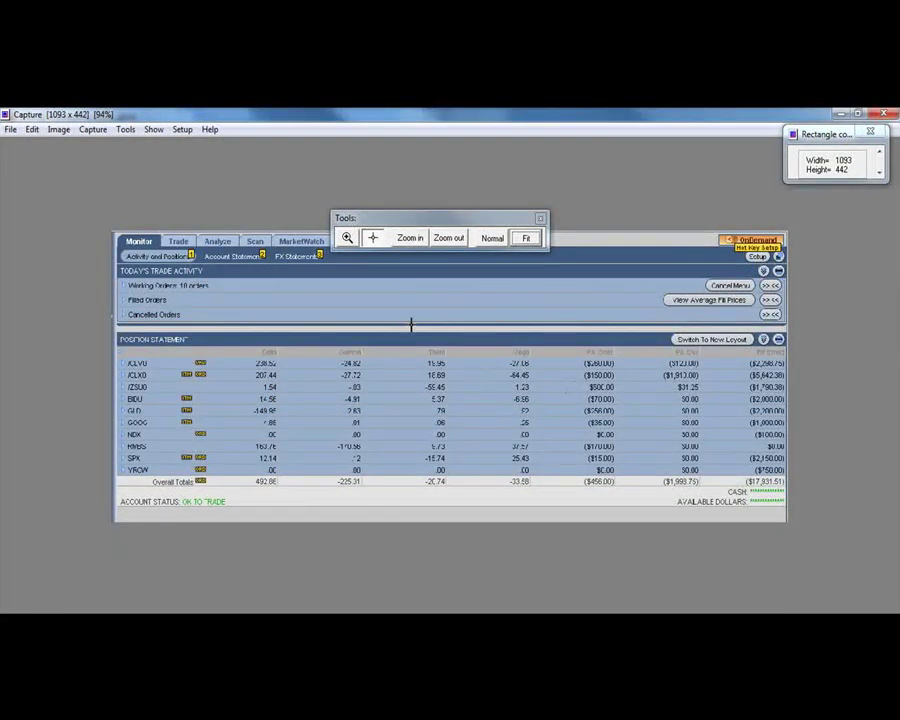
# - Resize the cropped image to a width of 800 pixels
pyautogui.click(62, 130)
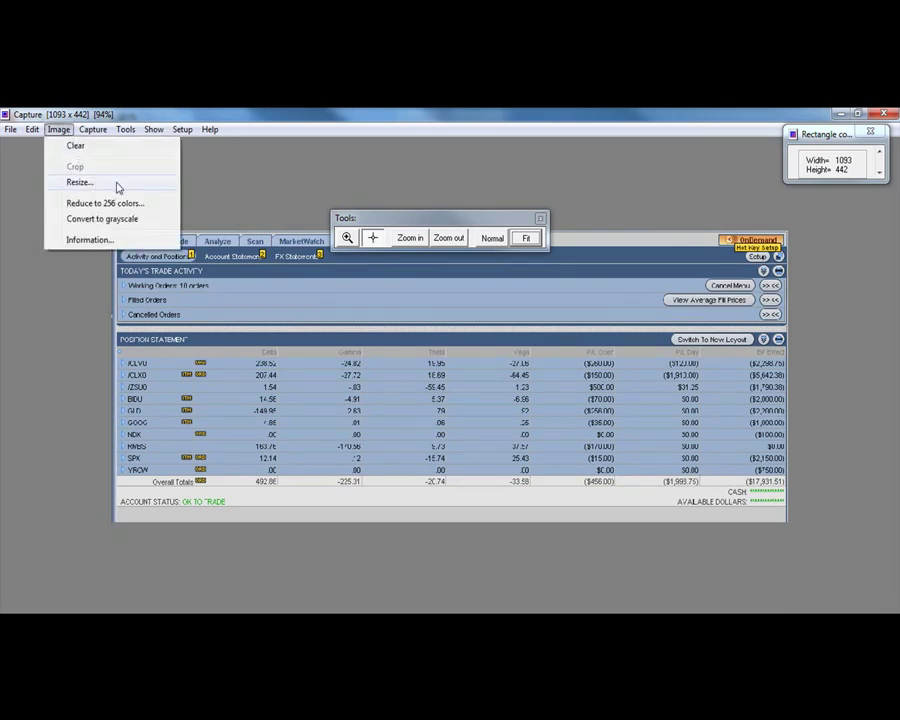
pyautogui.click(117, 185)
pyautogui.moveTo(428, 323); pyautogui.dragTo(362, 328)
pyautogui.write('800')
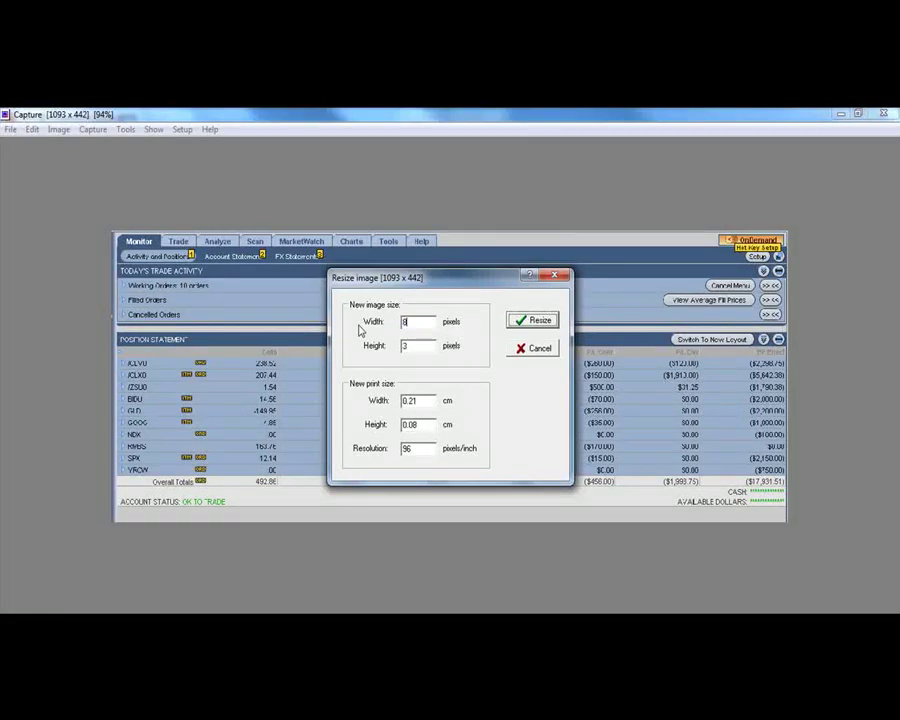
pyautogui.click(534, 320)
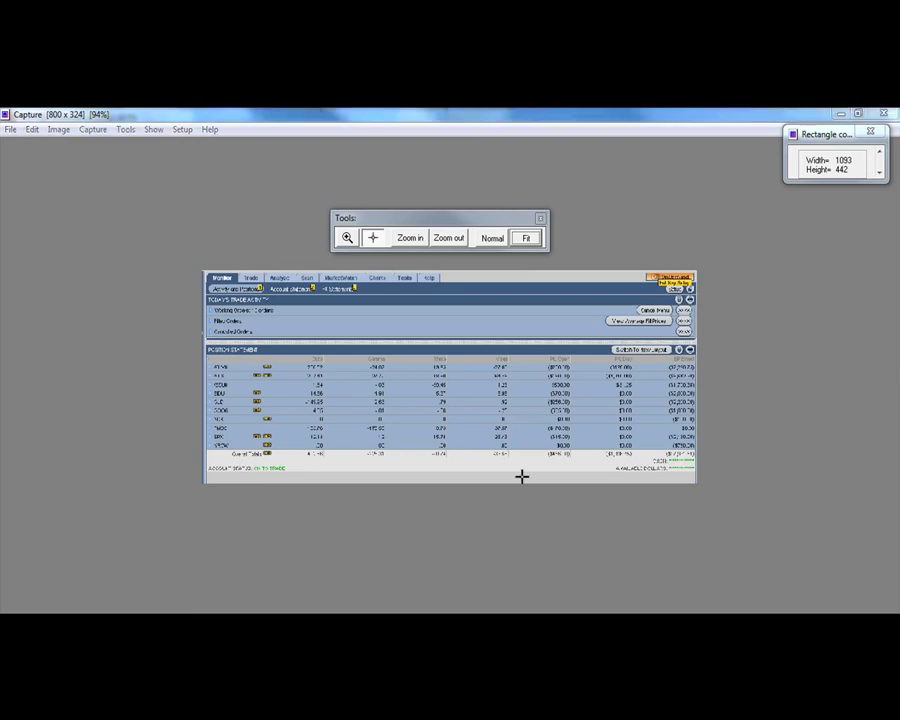
# - Start a new capture, switch to the Word document and paste the captured Monitor image on a new line below the sample text
pyautogui.hotkey('alt', 'Tab')
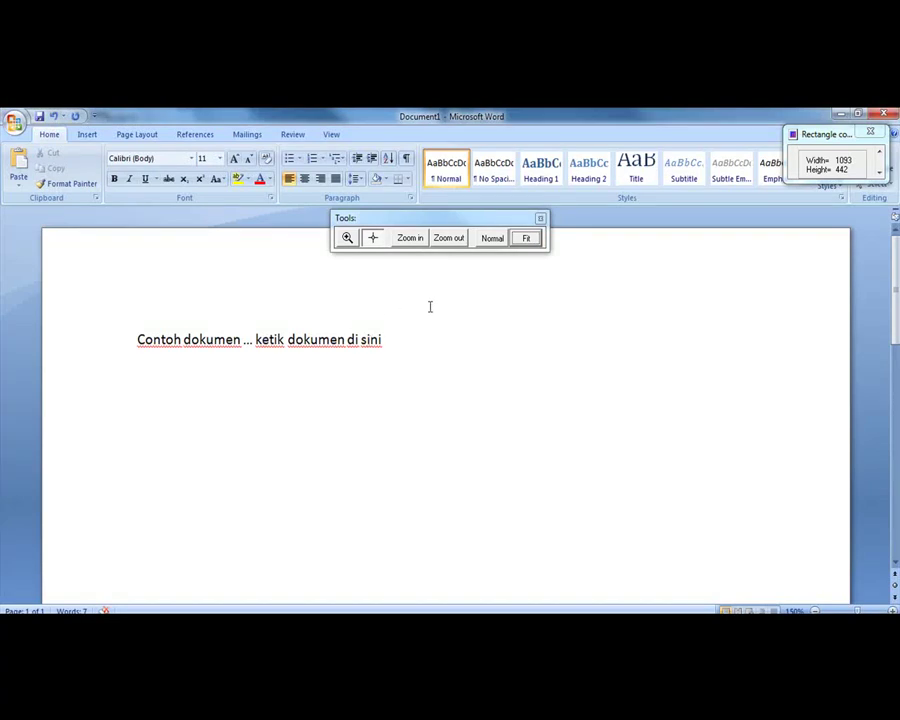
pyautogui.hotkey('alt', 'Tab')
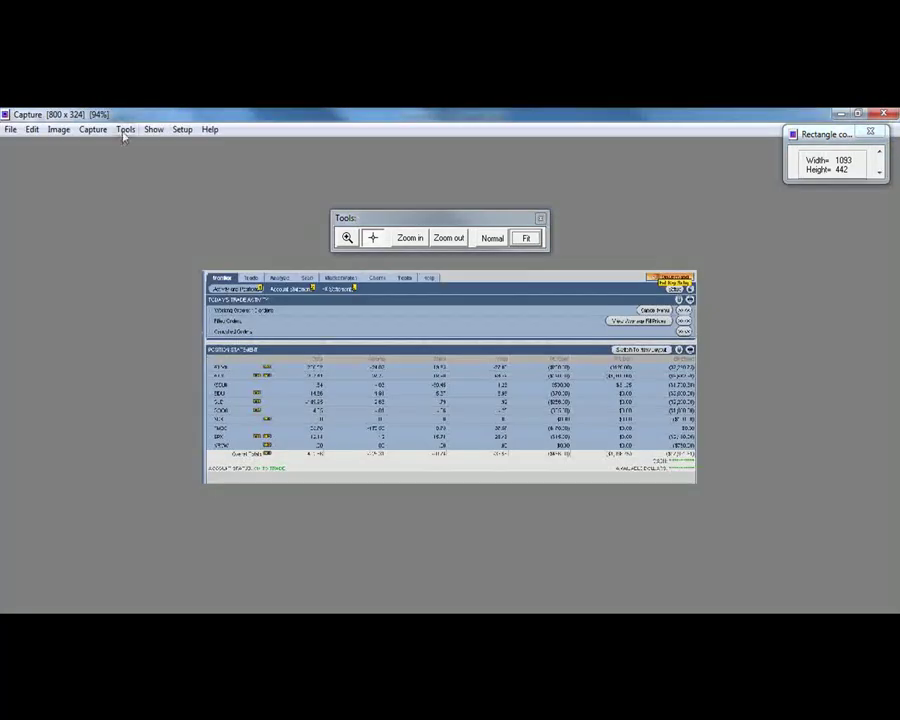
pyautogui.click(125, 130)
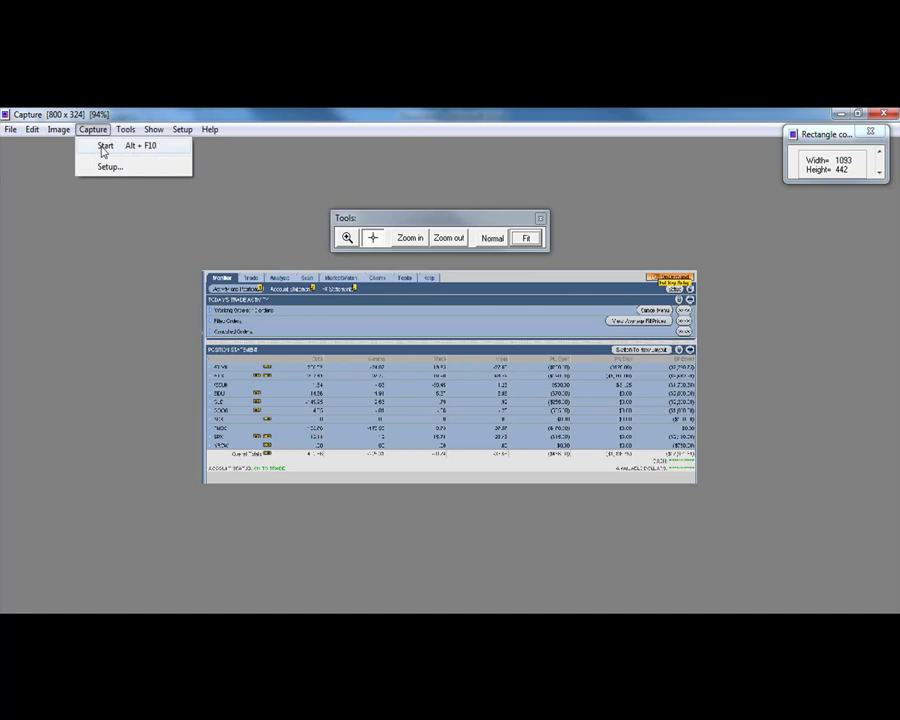
pyautogui.click(95, 144)
pyautogui.press('Return')
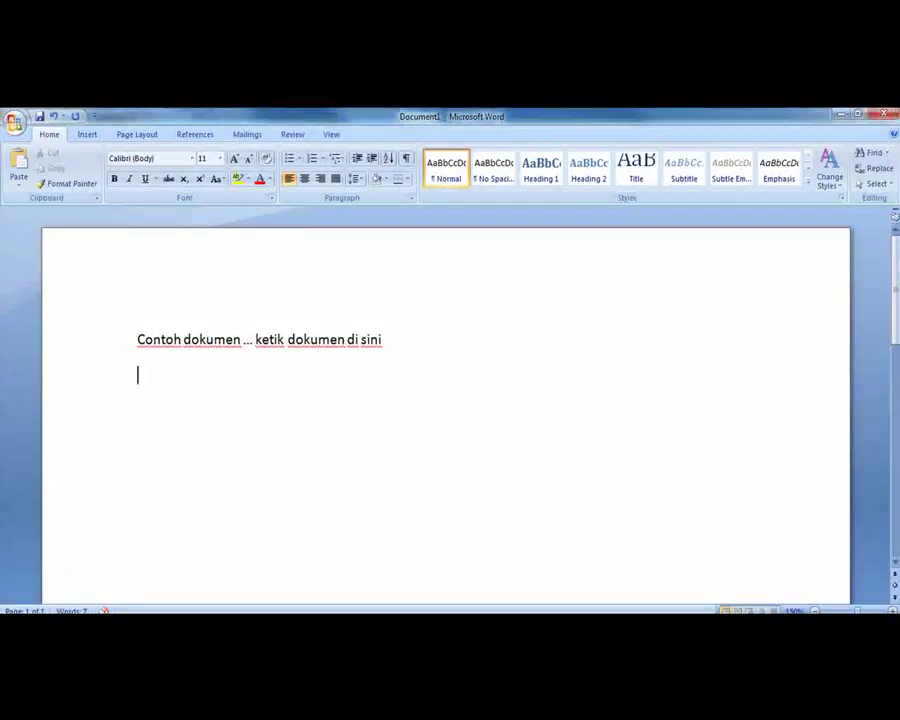
pyautogui.hotkey('ctrl', 'v')
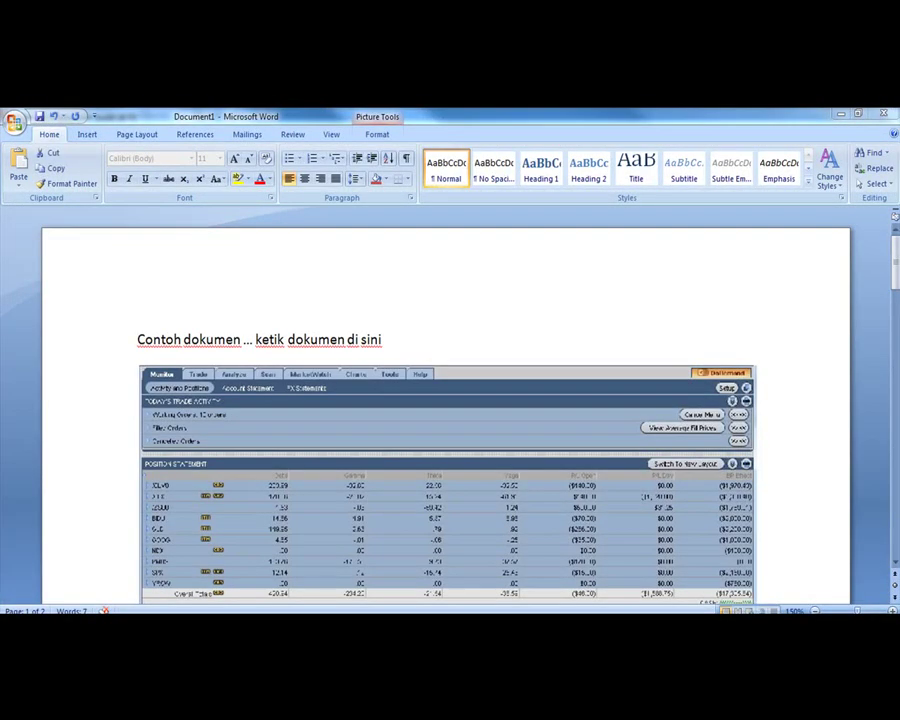